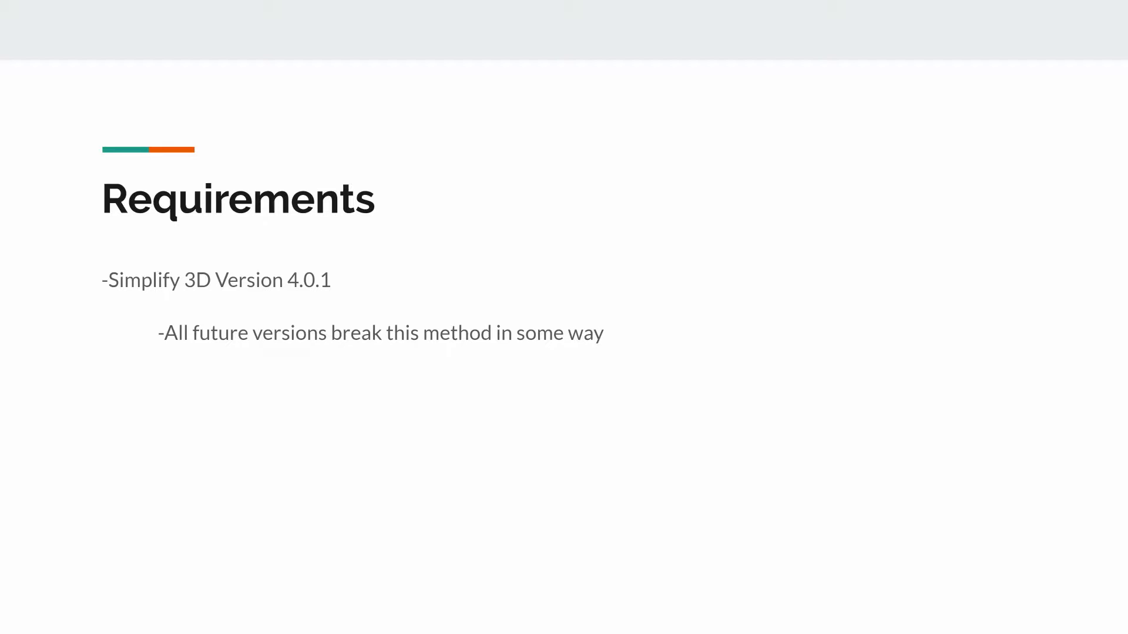
# - Advance the slideshow from the Requirements slide to the Factory File slide
pyautogui.press('Right')
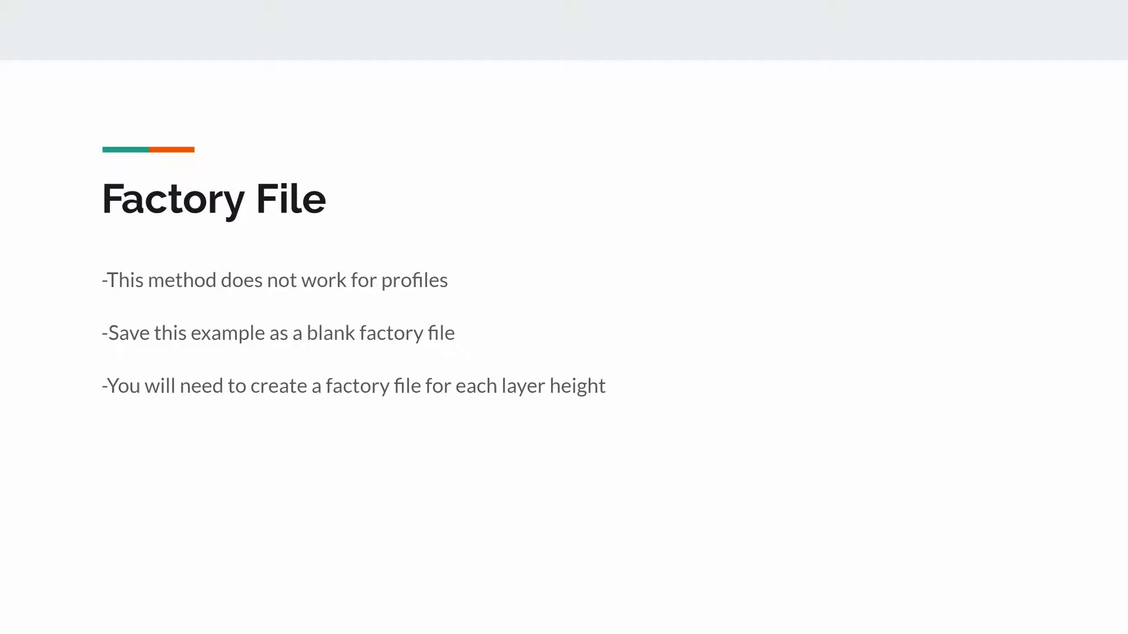
# - Advance the slideshow past the Factory File slide to its final Questions slide
pyautogui.press('Right')
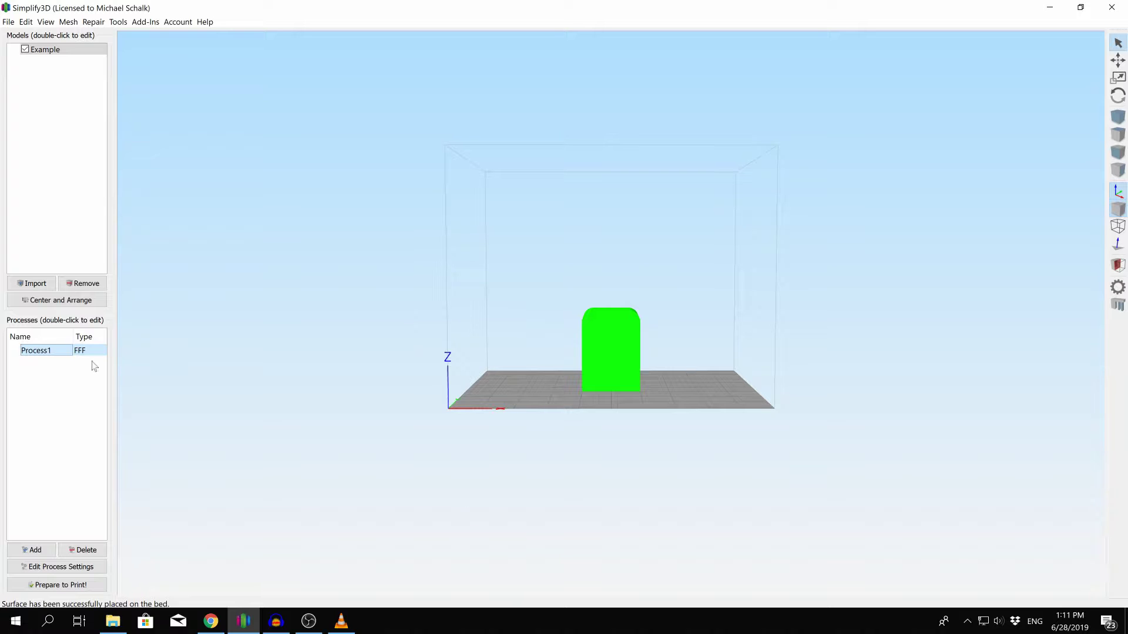
# - Show Process1's advanced settings on the Layer tab, with its 0.2200 mm primary layer height
pyautogui.click(82, 567)
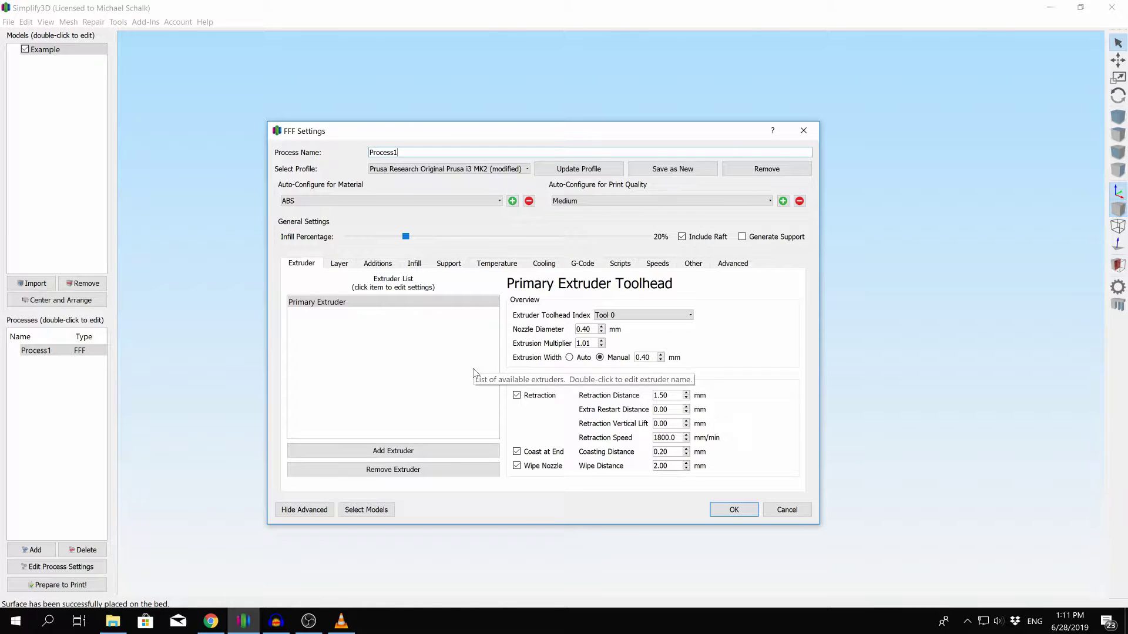
pyautogui.click(320, 510)
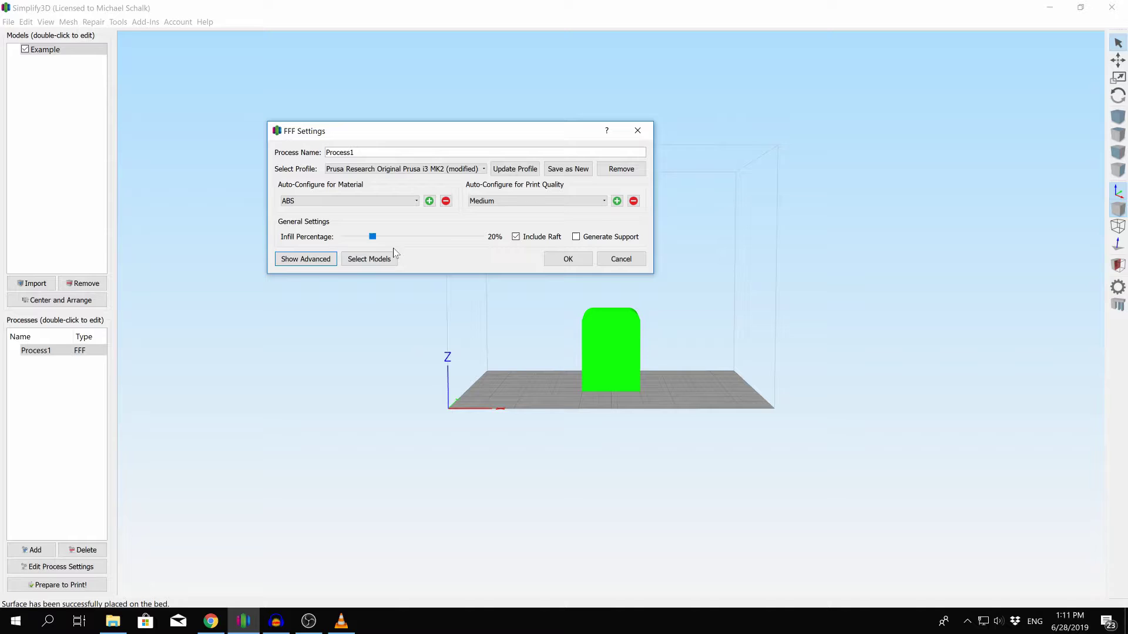
pyautogui.click(305, 259)
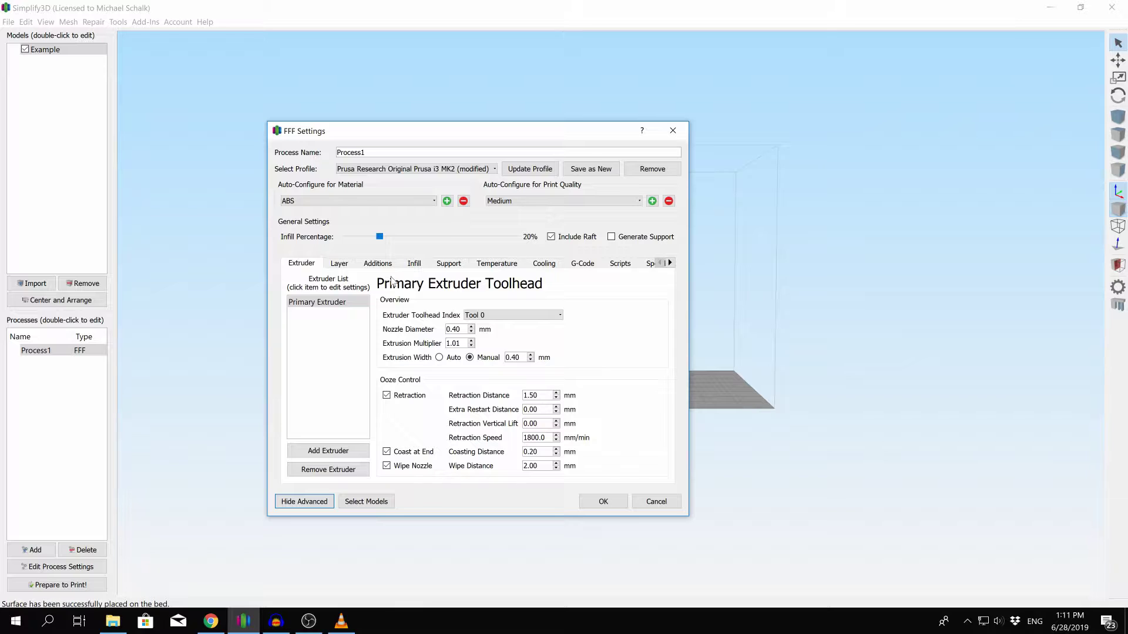
pyautogui.click(341, 264)
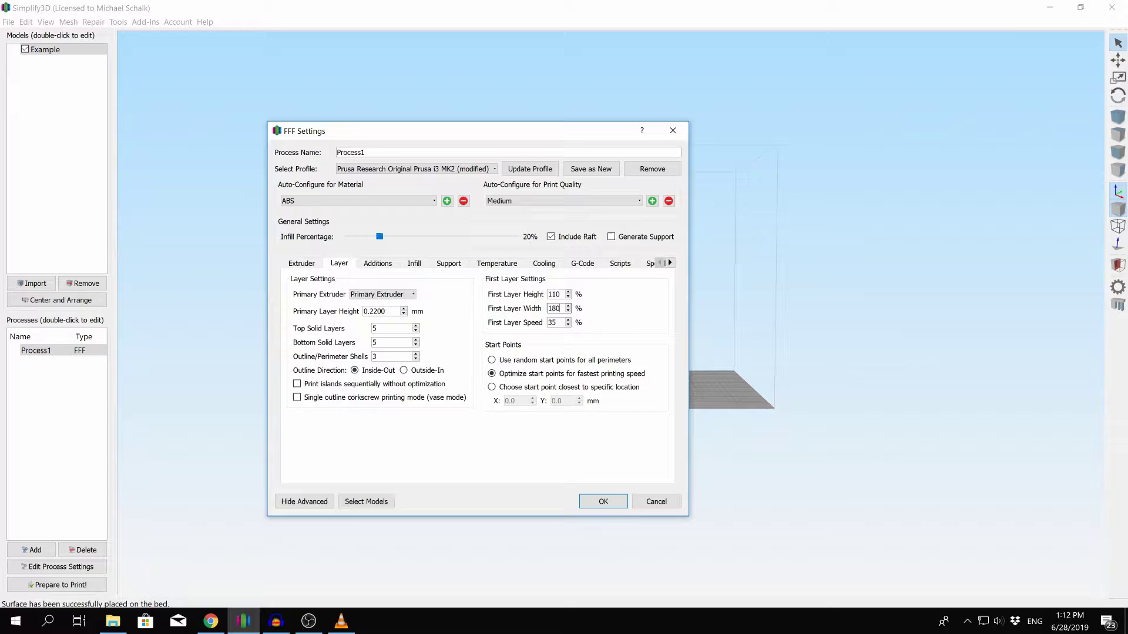
# - Check the First Layer Width of 180, then review the raft options on the Additions tab
pyautogui.doubleClick(558, 309)
pyautogui.click(548, 307)
pyautogui.click(387, 268)
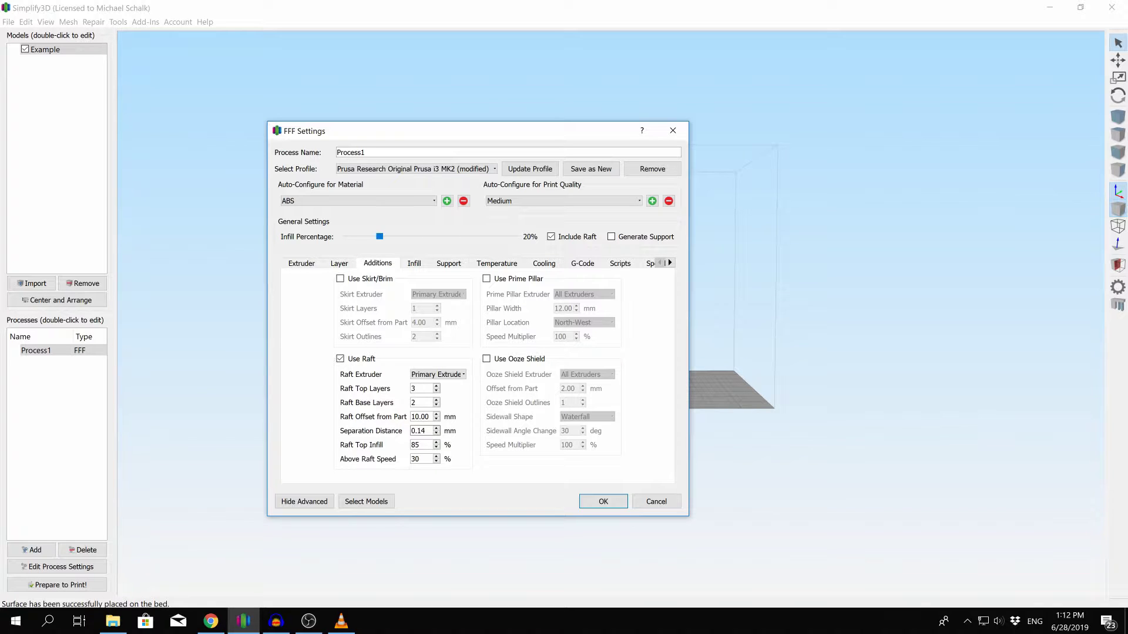
# - Review the raft Separation Distance and Raft Top Infill values, then accept Process1's settings
pyautogui.doubleClick(421, 431)
pyautogui.click(413, 434)
pyautogui.click(422, 444)
pyautogui.click(670, 262)
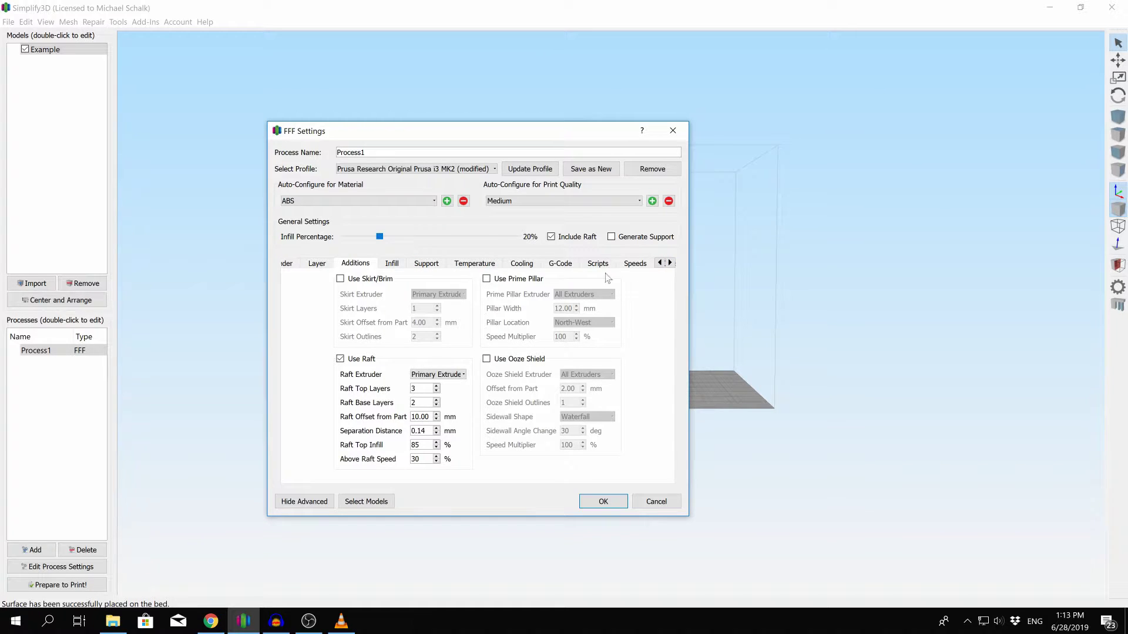
pyautogui.click(603, 502)
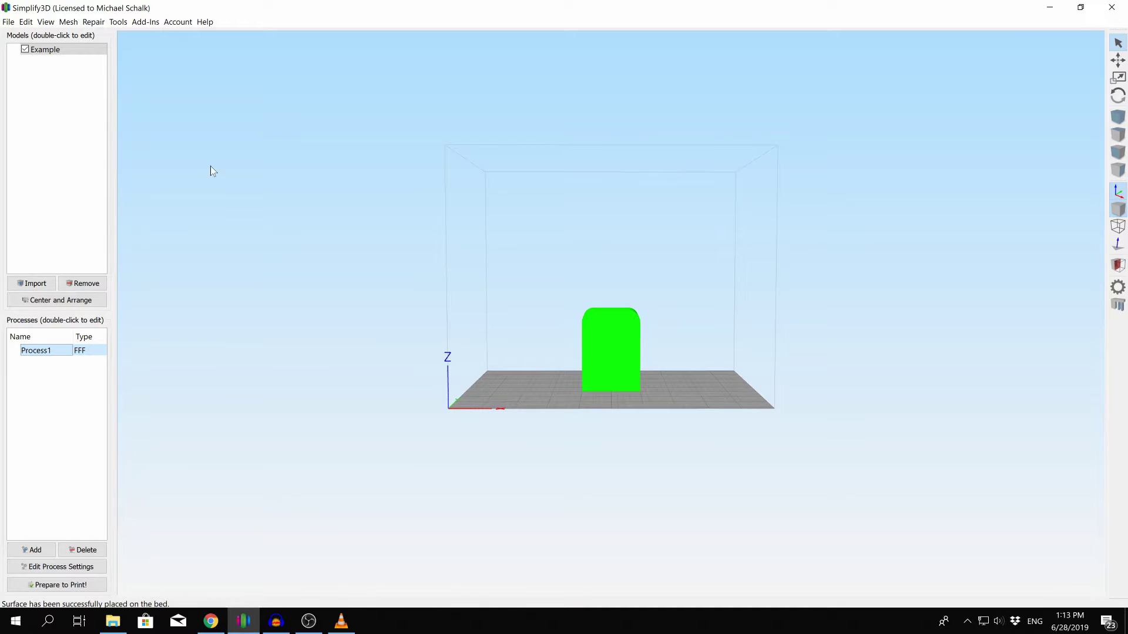
# - Cancel the Variable Settings Wizard and check Process1's Primary Layer Height in its settings
pyautogui.click(118, 22)
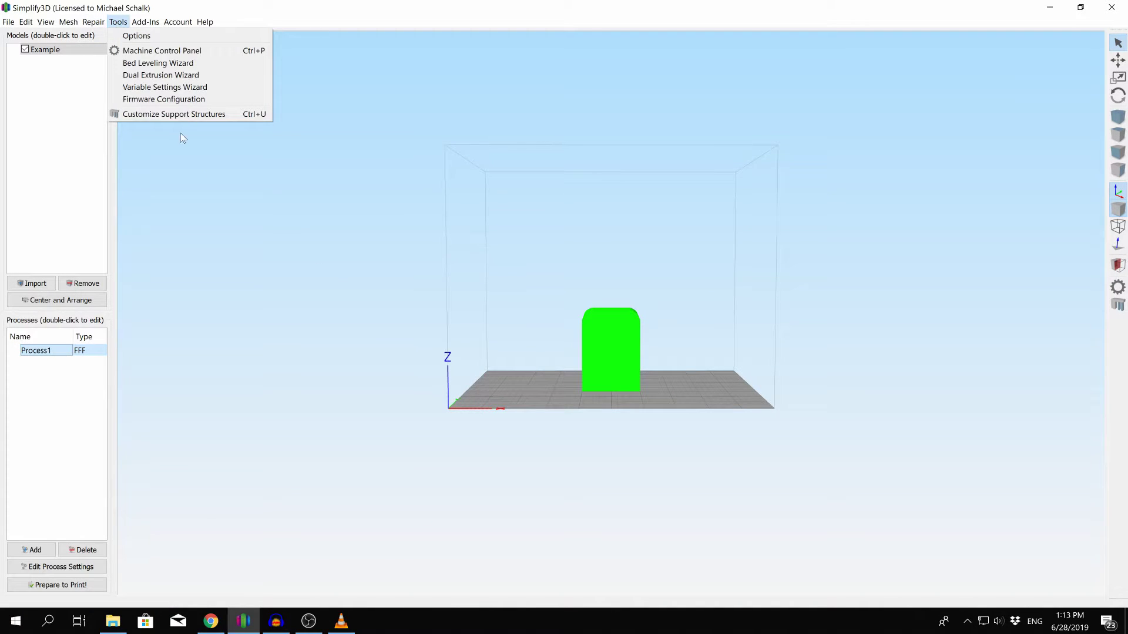
pyautogui.click(185, 88)
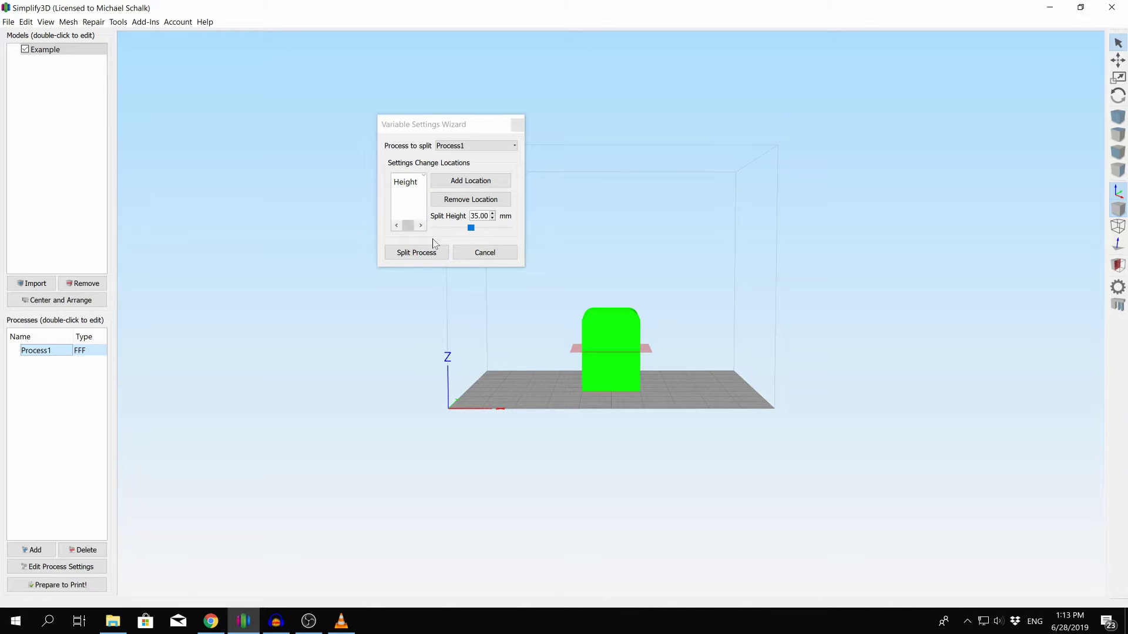
pyautogui.click(485, 253)
pyautogui.click(100, 568)
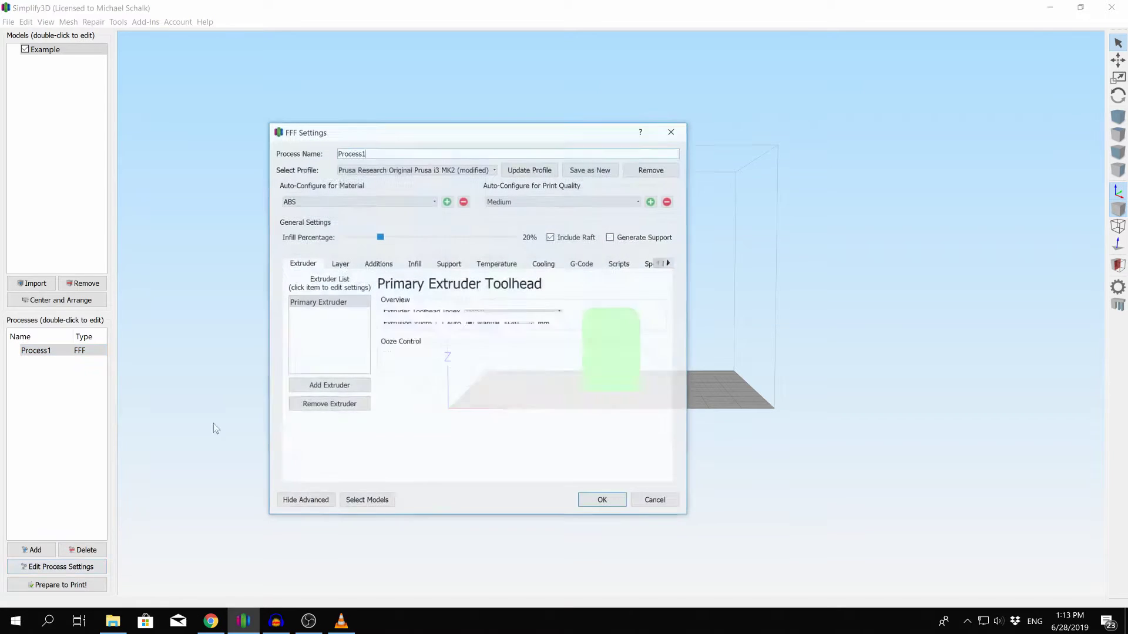
pyautogui.click(339, 263)
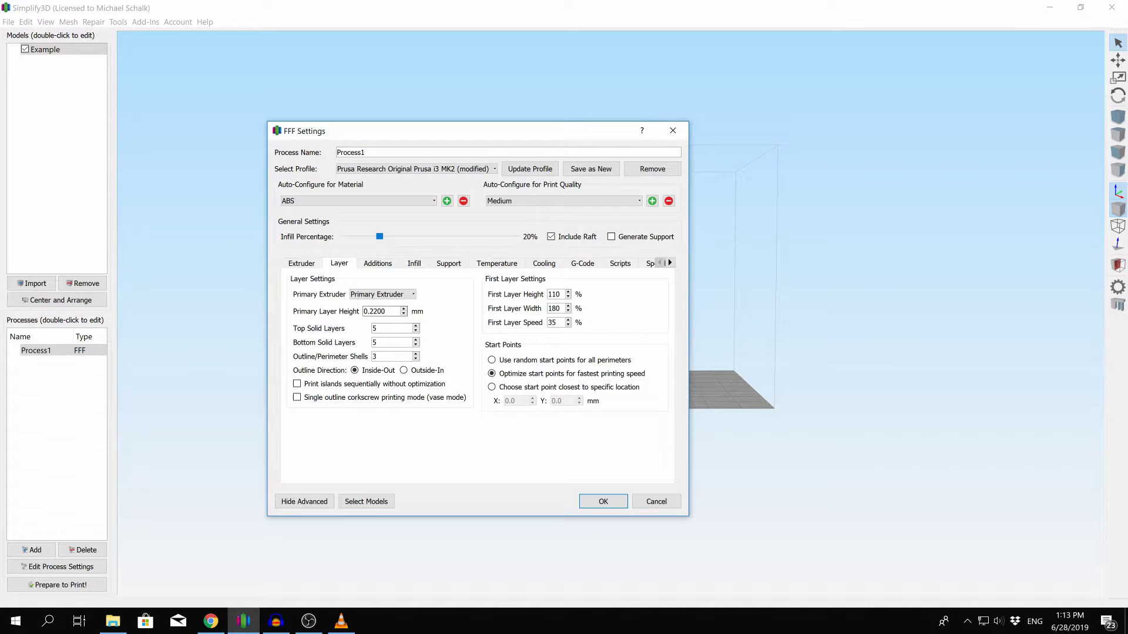
pyautogui.doubleClick(376, 311)
pyautogui.click(601, 501)
# - Reopen the Variable Settings Wizard and enter .2 as the Split Height
pyautogui.click(118, 22)
pyautogui.click(141, 88)
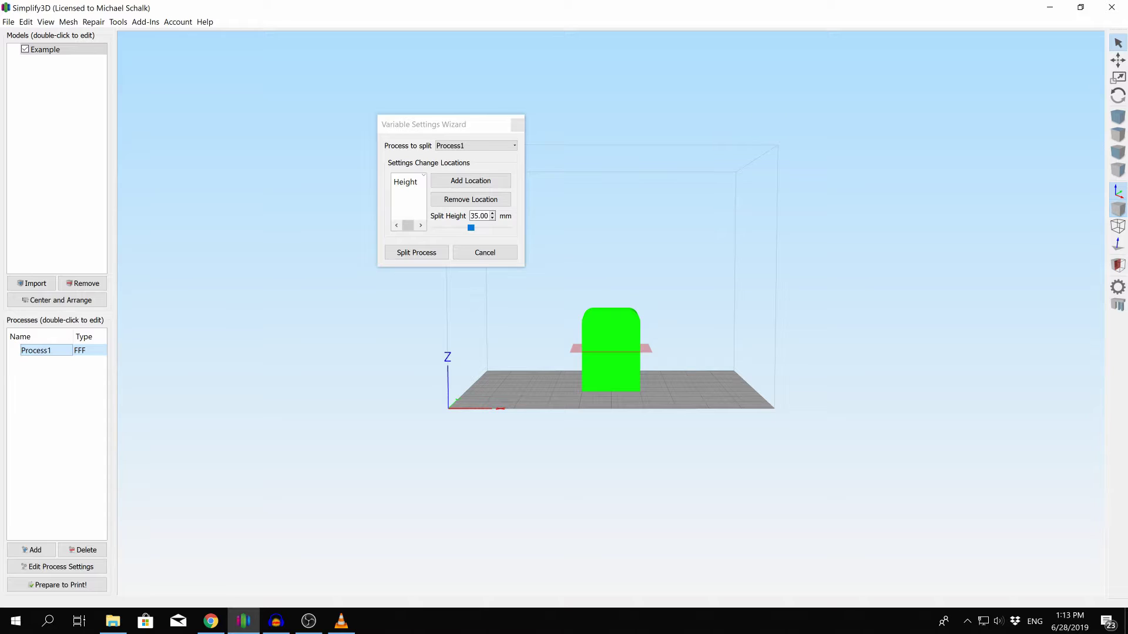
pyautogui.write('.22')
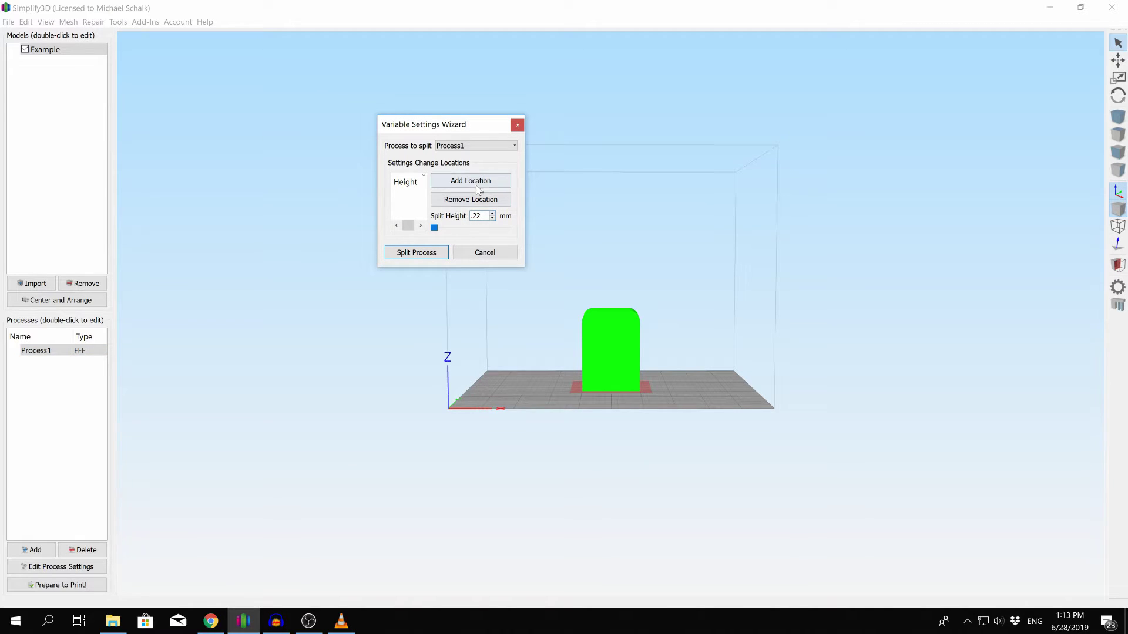
# - Add settings change locations at 0.22 mm and 0.44 mm in the split wizard
pyautogui.click(478, 181)
pyautogui.doubleClick(481, 215)
pyautogui.write('44')
pyautogui.click(503, 183)
pyautogui.click(489, 216)
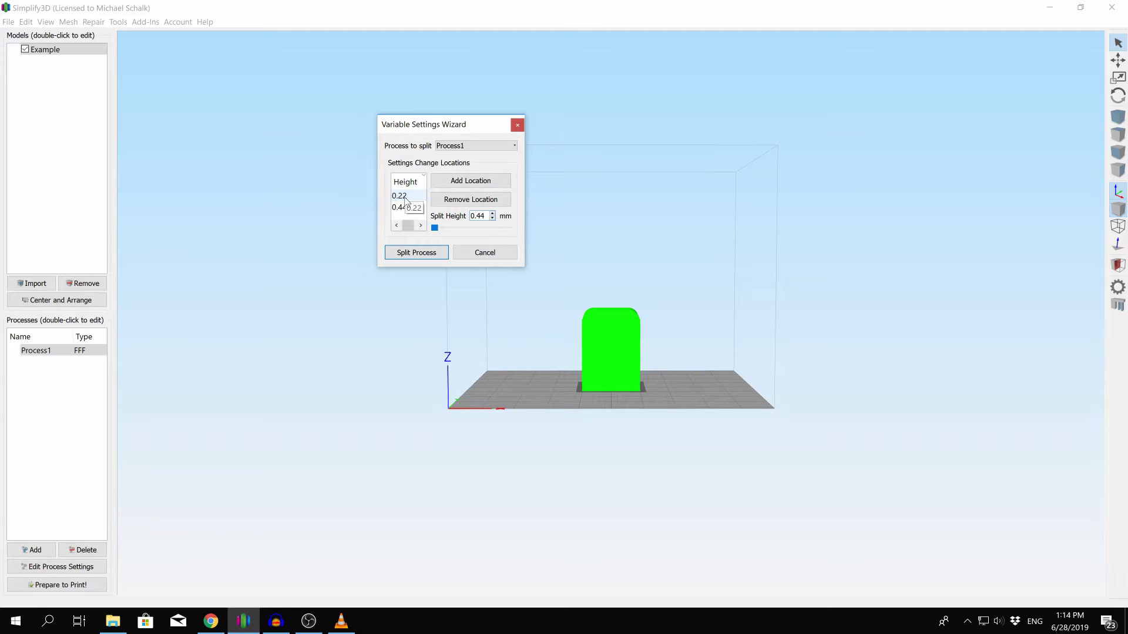
# - Split Process1 into three processes, Process1-1, Process1-2 and Process1-3
pyautogui.click(435, 254)
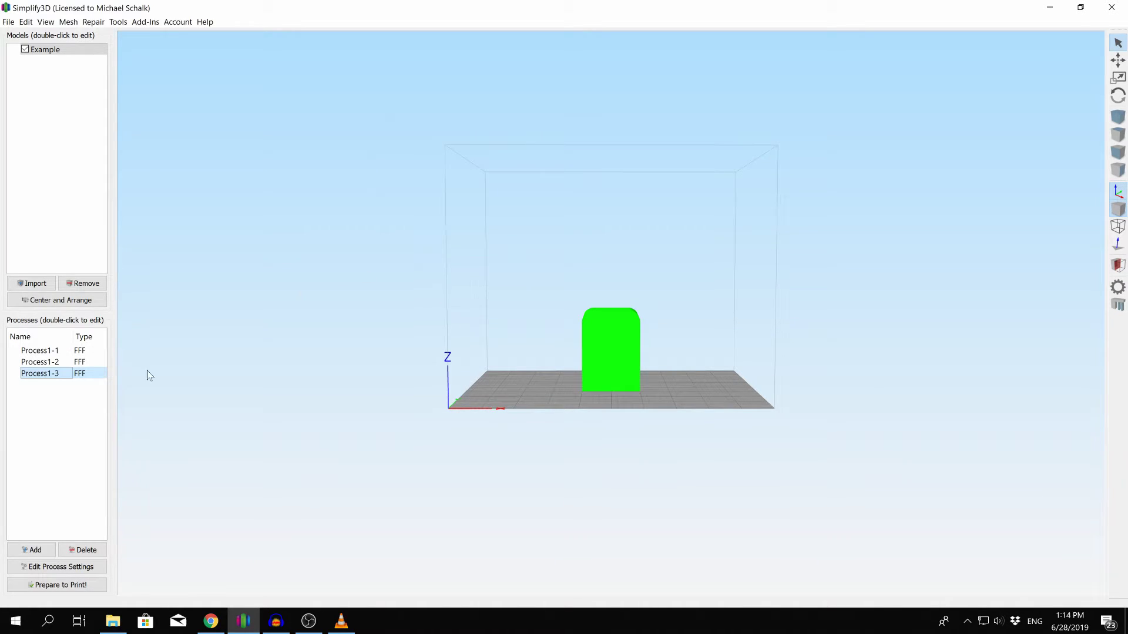
pyautogui.click(62, 364)
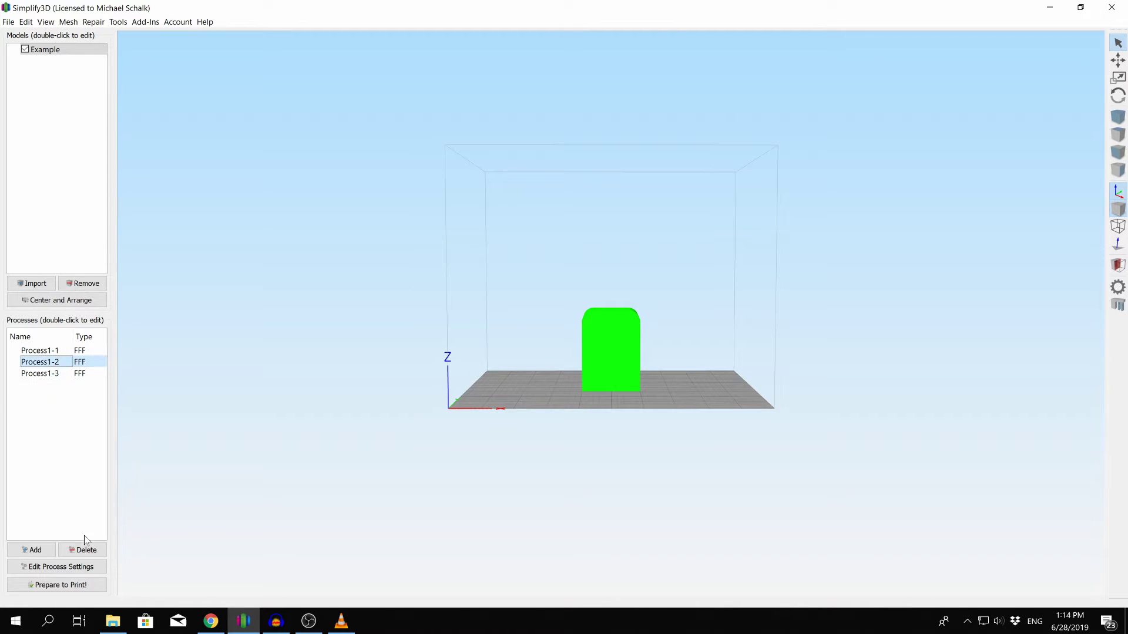
pyautogui.click(85, 567)
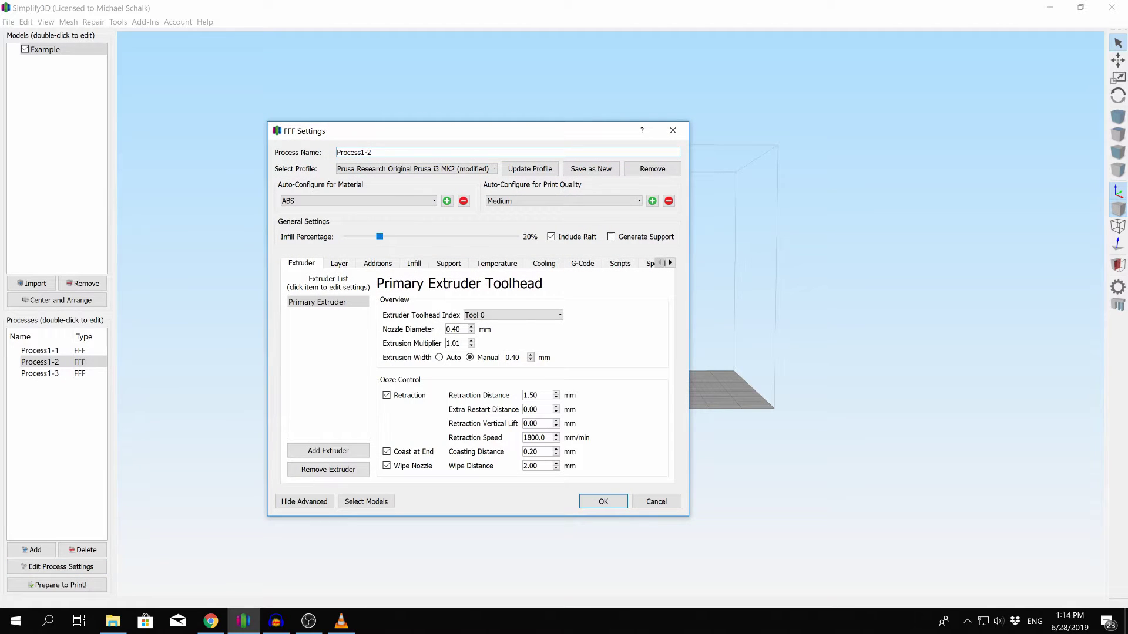
# - Change Process1-2's Extrusion Multiplier decimals to 2, accept, and start Prepare to Print
pyautogui.doubleClick(456, 343)
pyautogui.write('2')
pyautogui.click(604, 501)
pyautogui.click(78, 585)
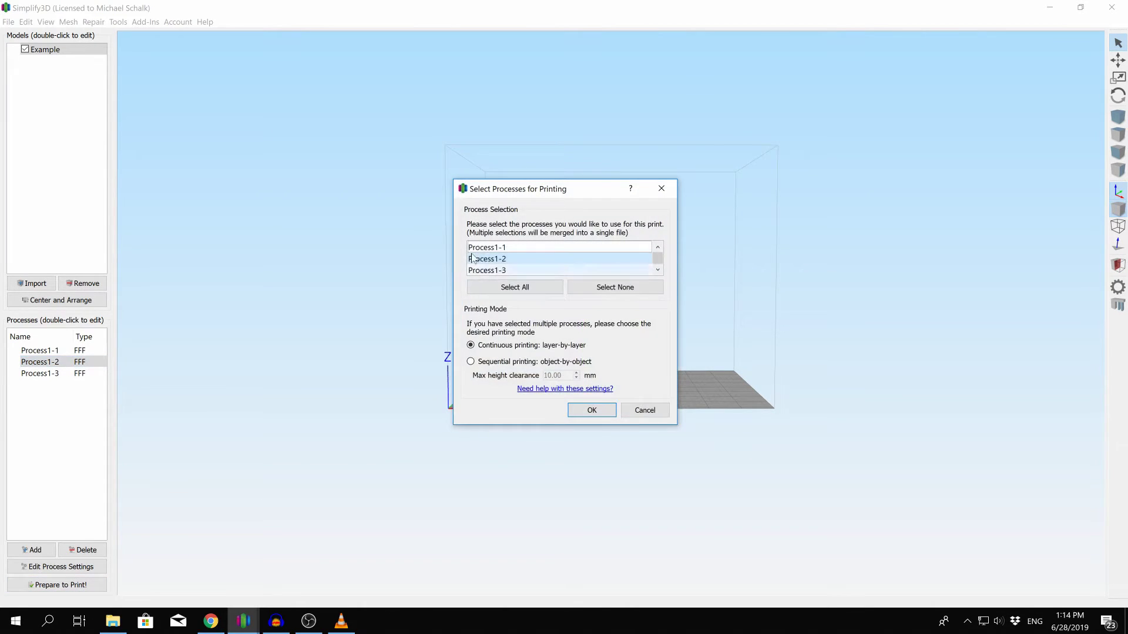
# - Slice all three processes together and orbit the preview to an elevated angle
pyautogui.click(551, 288)
pyautogui.click(592, 410)
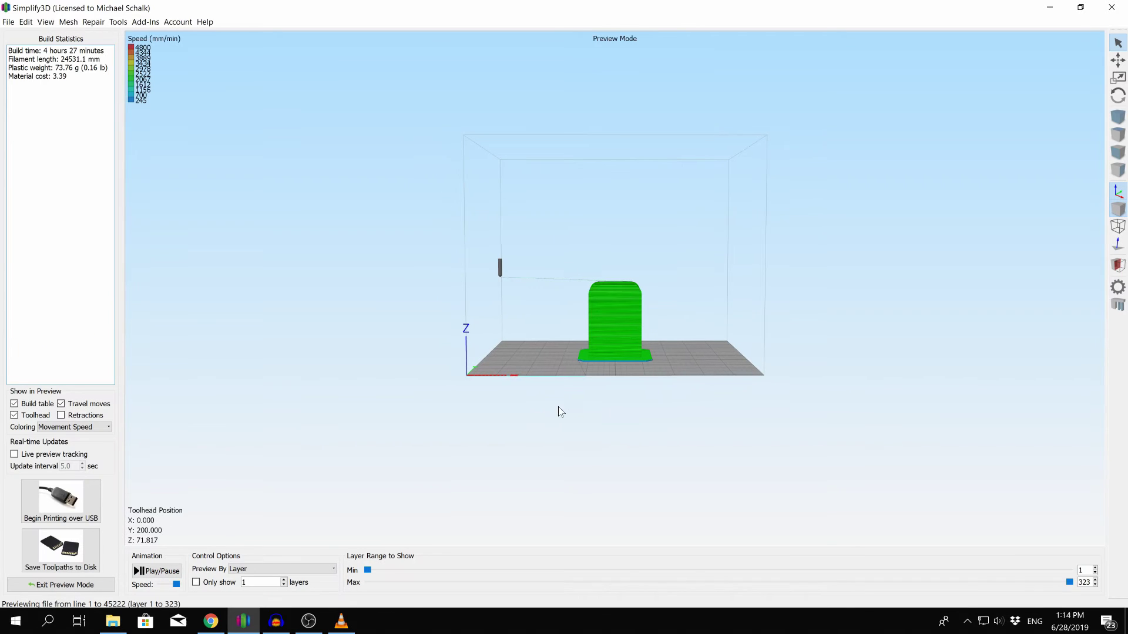
pyautogui.moveTo(676, 366); pyautogui.dragTo(654, 361)
pyautogui.scroll(10, 648, 375)
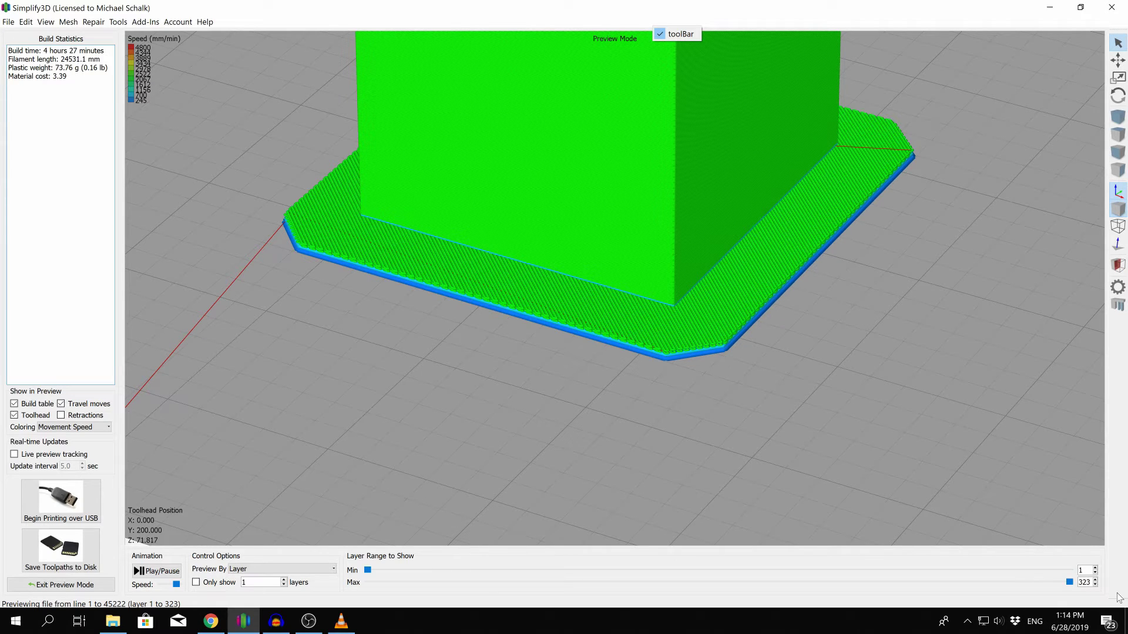
# - Limit the preview to the lowest layers, stepping through layers 6, 7 and 17 to inspect the raft
pyautogui.moveTo(1069, 582); pyautogui.dragTo(387, 551)
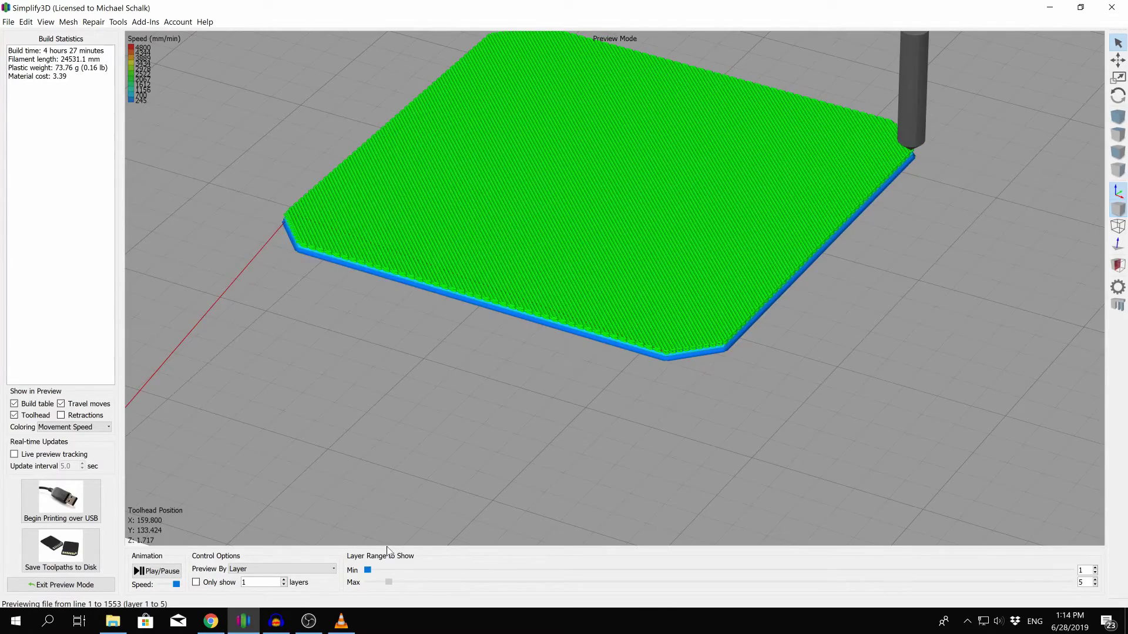
pyautogui.scroll(6, 703, 278)
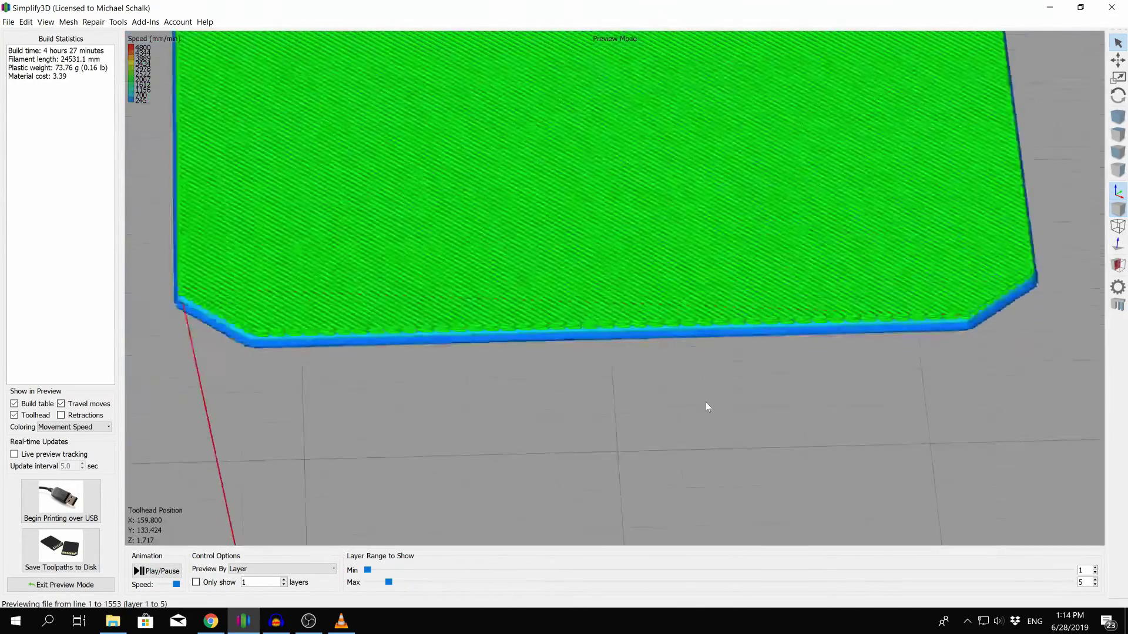
pyautogui.moveTo(705, 401); pyautogui.dragTo(655, 389)
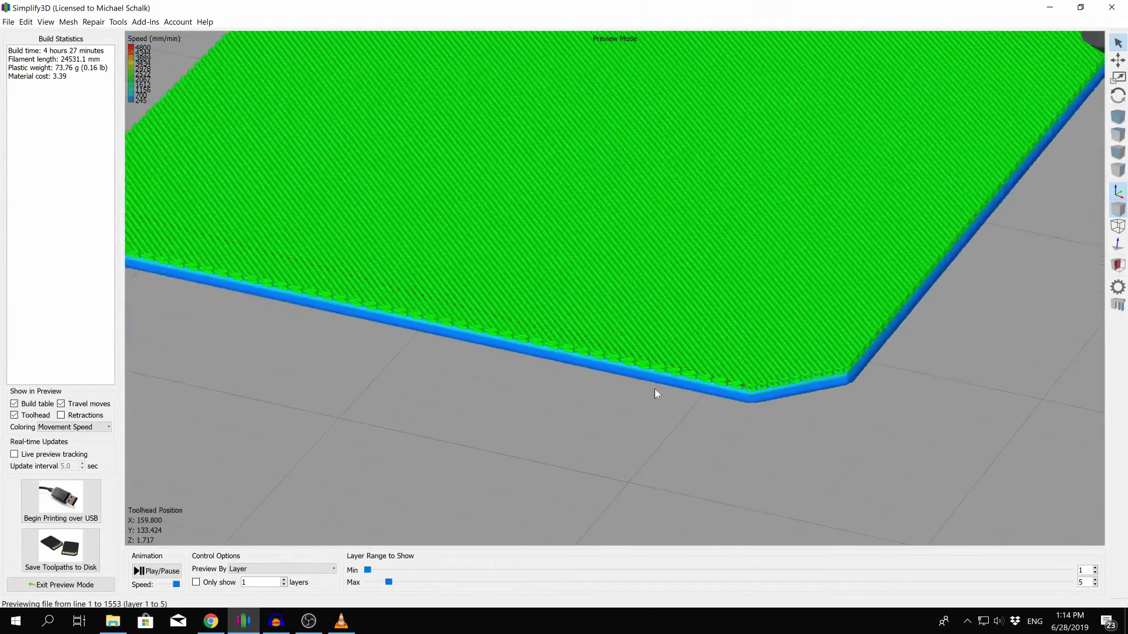
pyautogui.click(1095, 580)
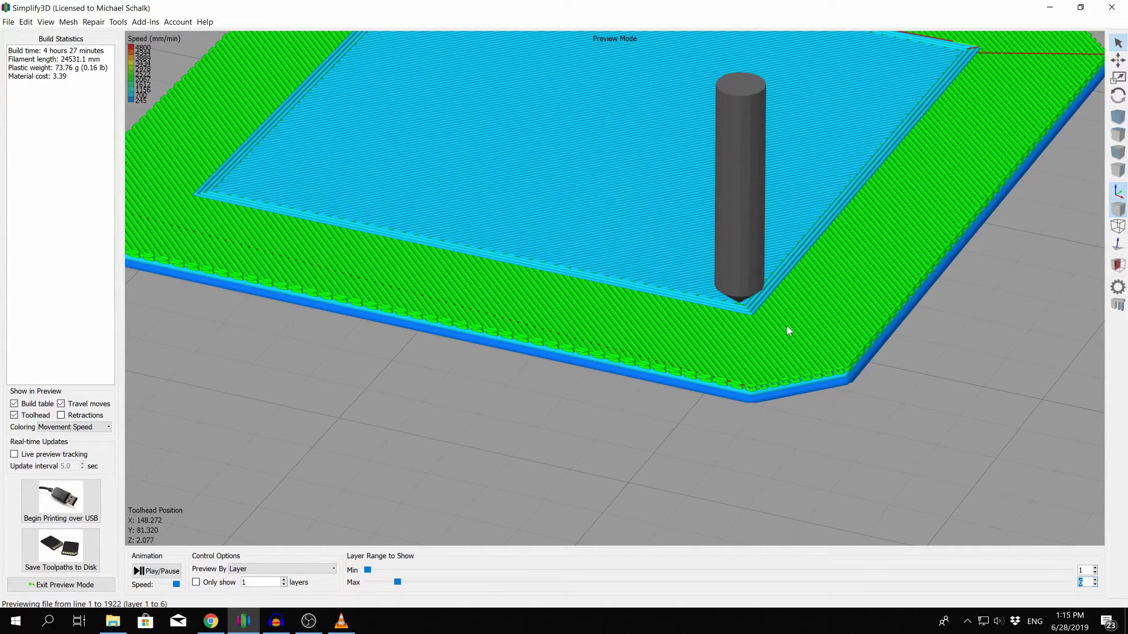
pyautogui.click(1094, 580)
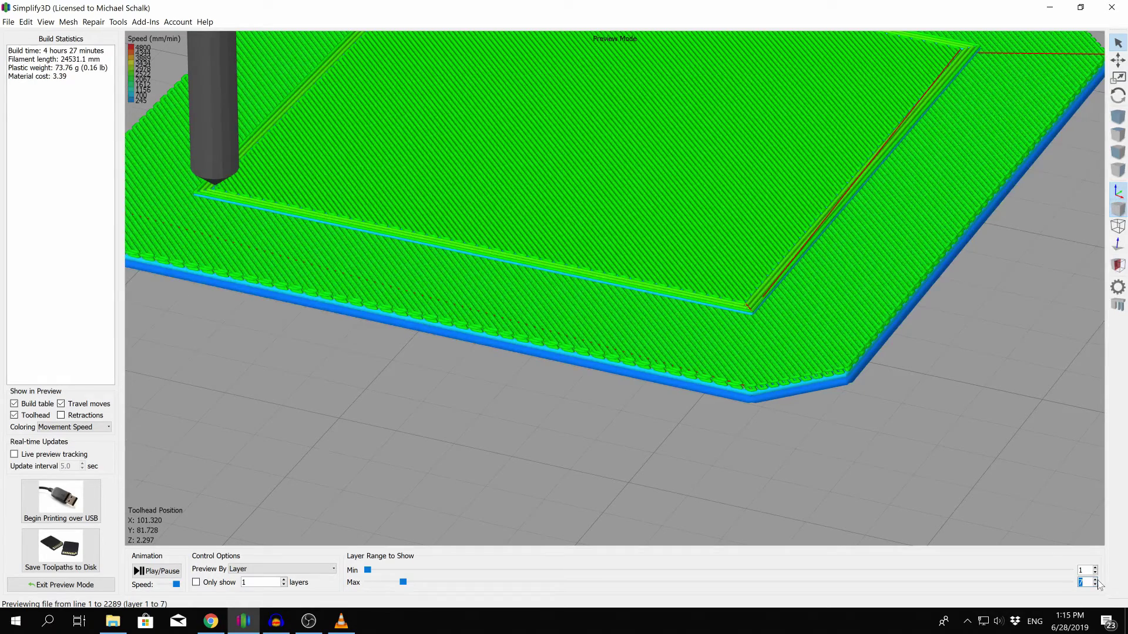
pyautogui.moveTo(1095, 579); pyautogui.dragTo(1095, 579)
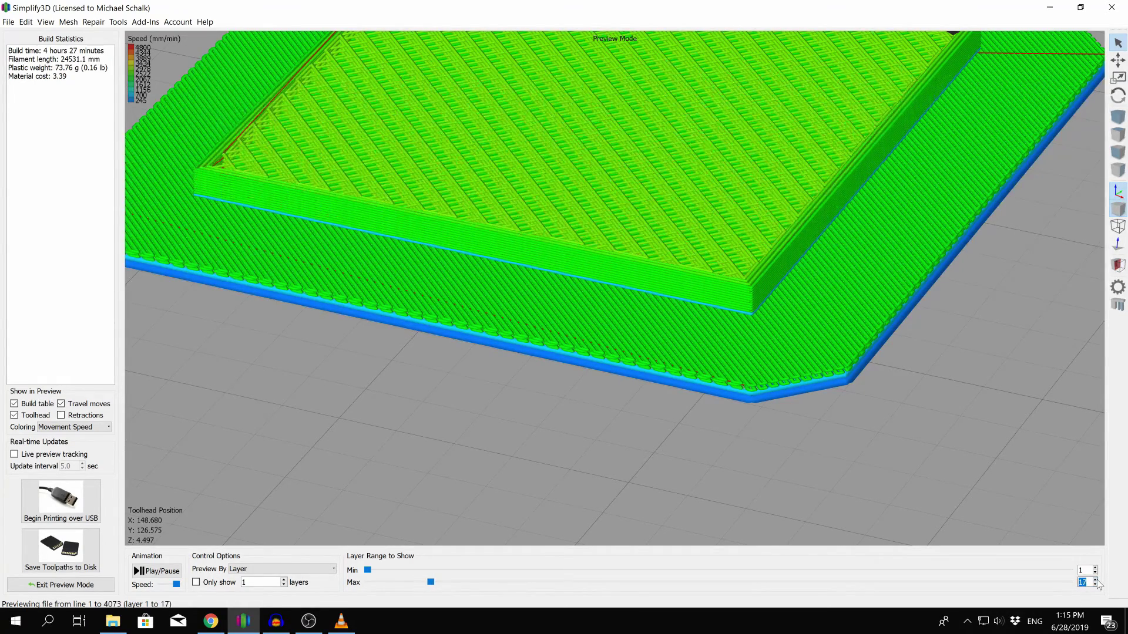
# - Restore the full 1–323 layer range and orbit around the whole build table
pyautogui.moveTo(431, 582); pyautogui.dragTo(1069, 582)
pyautogui.scroll(-3, 251, 355)
pyautogui.scroll(-5, 252, 355)
pyautogui.moveTo(617, 345); pyautogui.dragTo(767, 305)
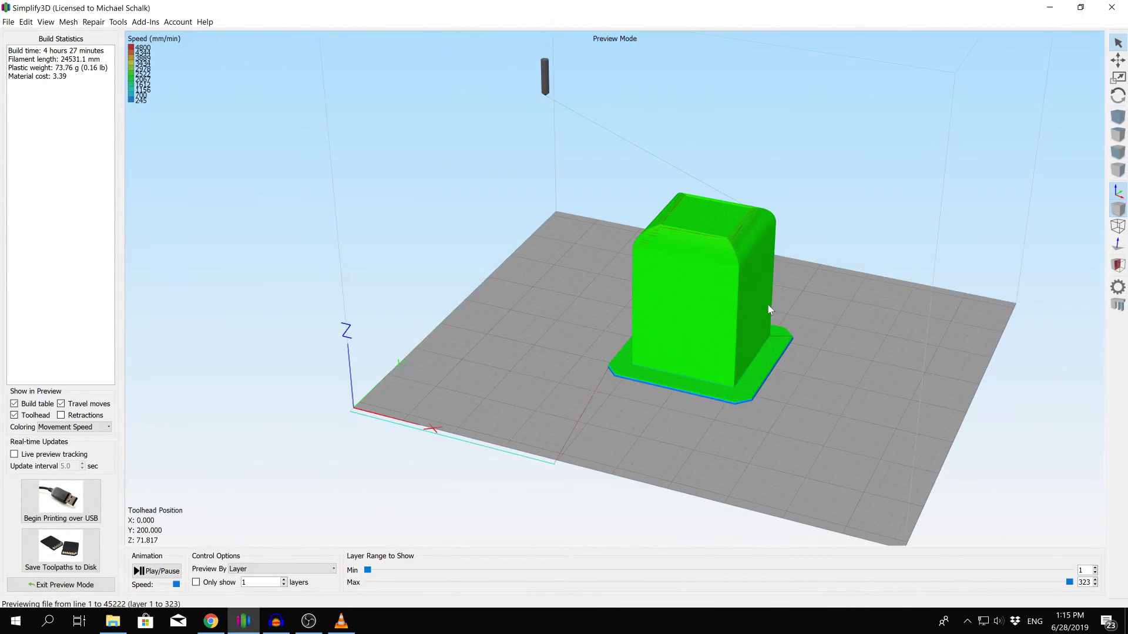
pyautogui.moveTo(607, 308); pyautogui.dragTo(601, 363)
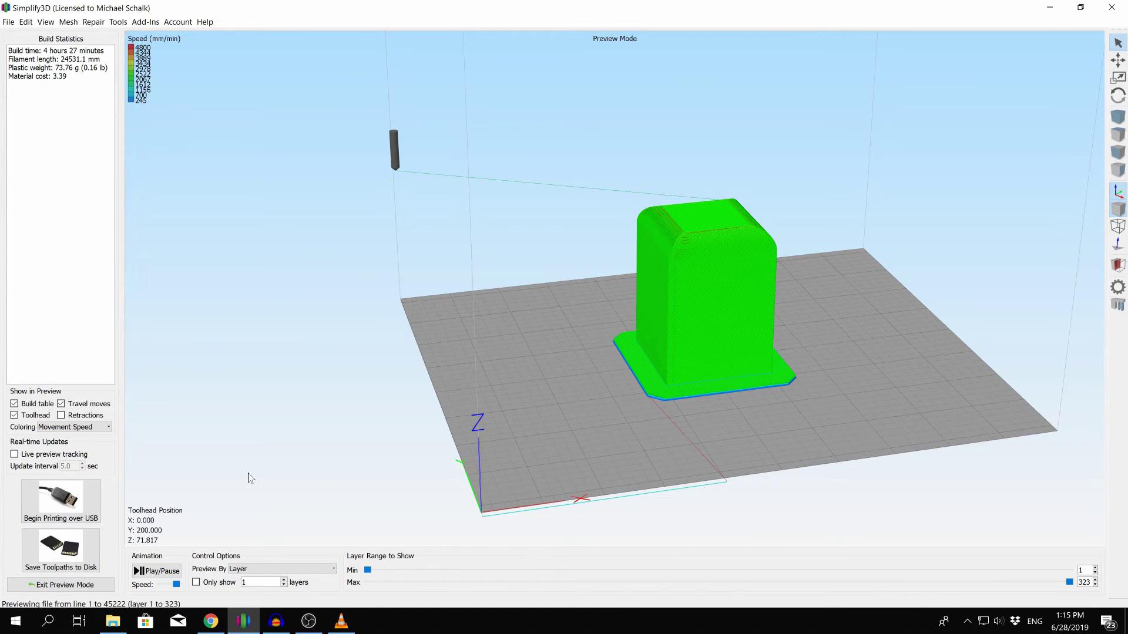
# - Remove the Example model from the bed and save the factory file as '.22MM layer Prusa MK2.factory'
pyautogui.click(91, 585)
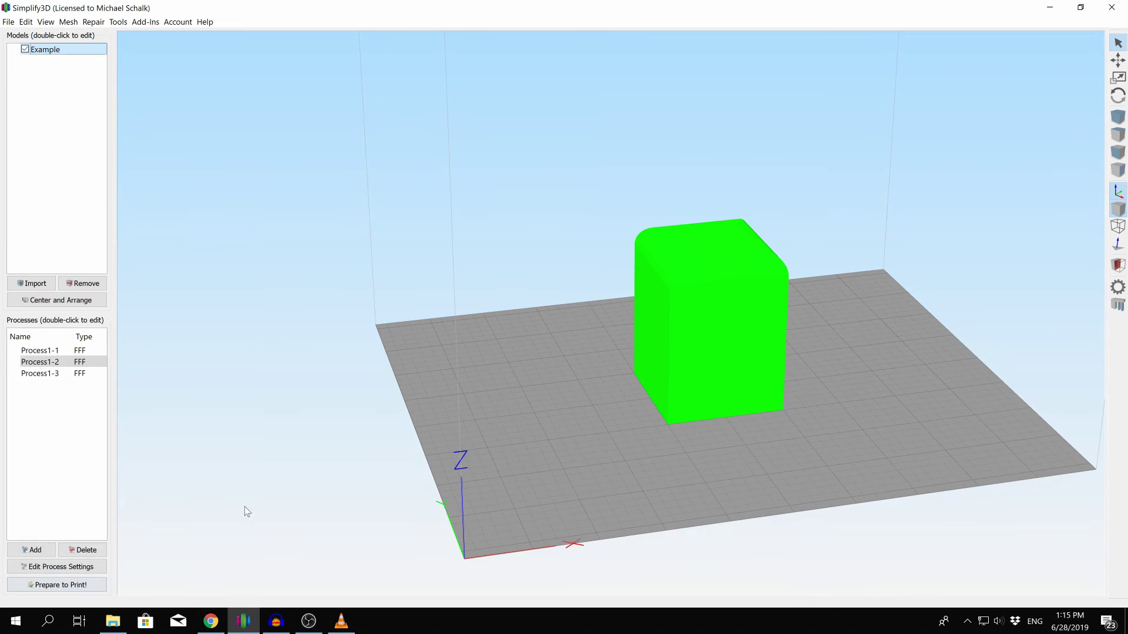
pyautogui.click(85, 284)
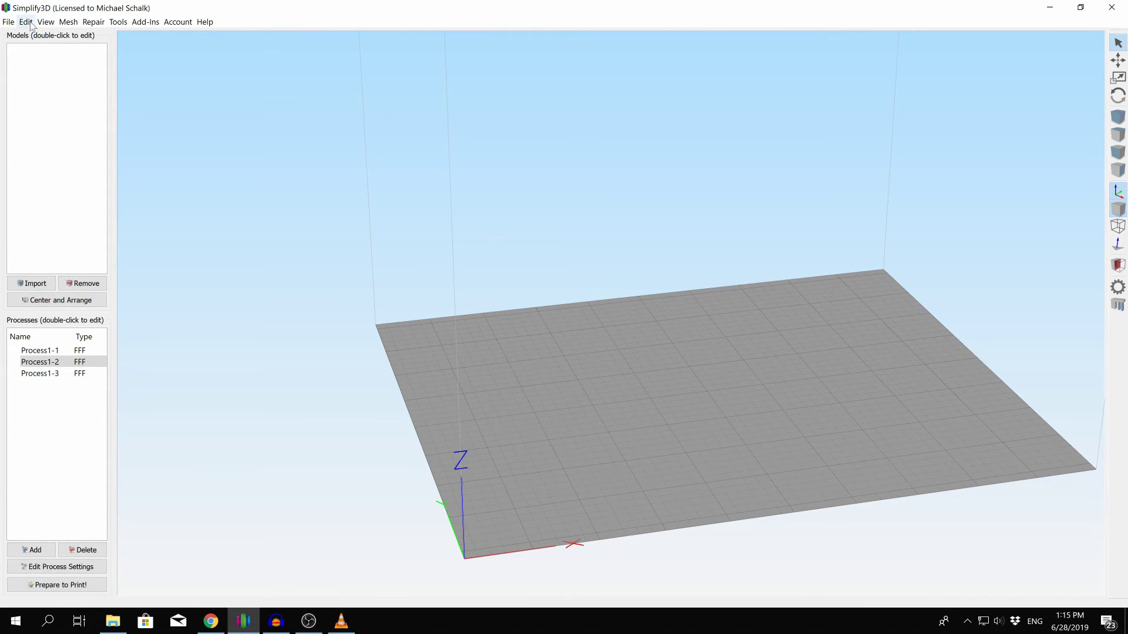
pyautogui.click(9, 22)
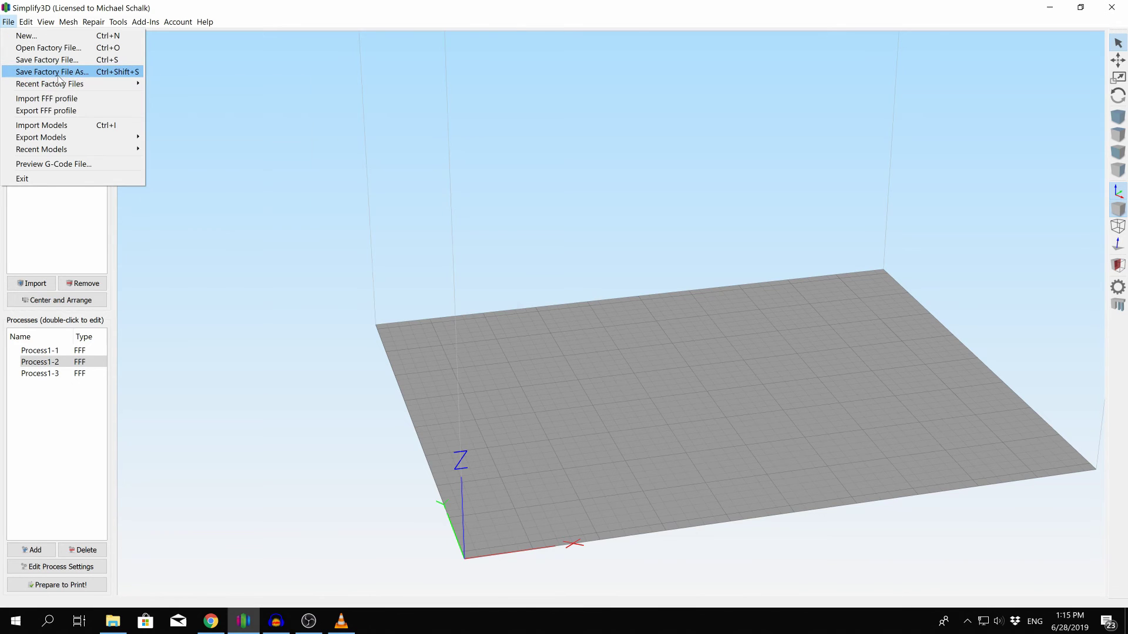
pyautogui.click(52, 71)
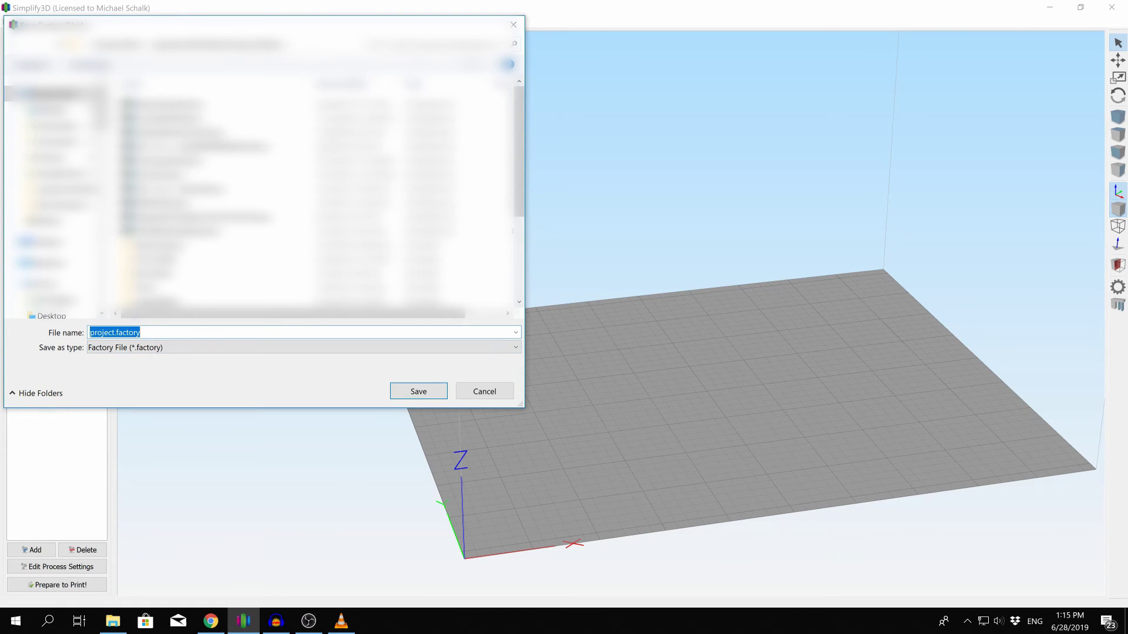
pyautogui.click(114, 332)
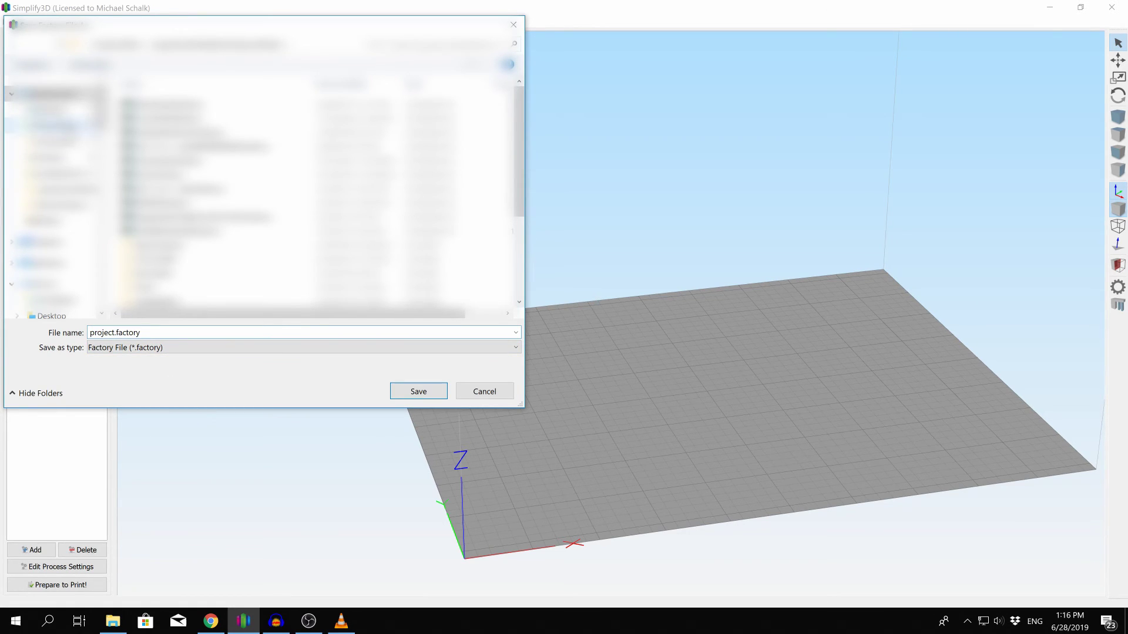
pyautogui.hotkey('shift', 'Home')
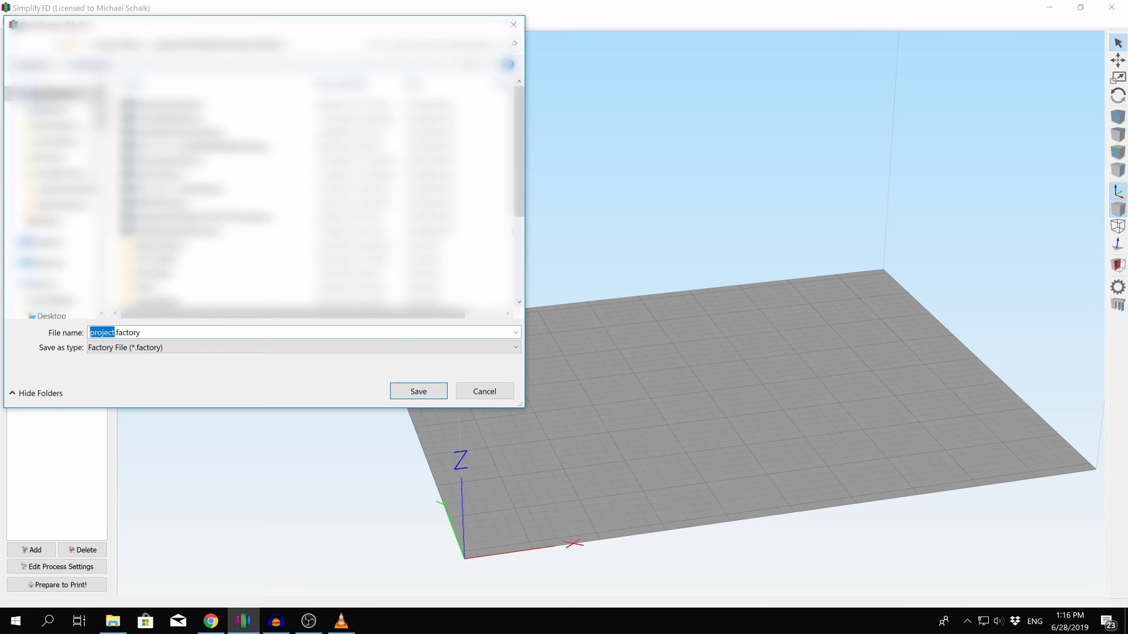
pyautogui.write('.22MM layer Prusa MK@')
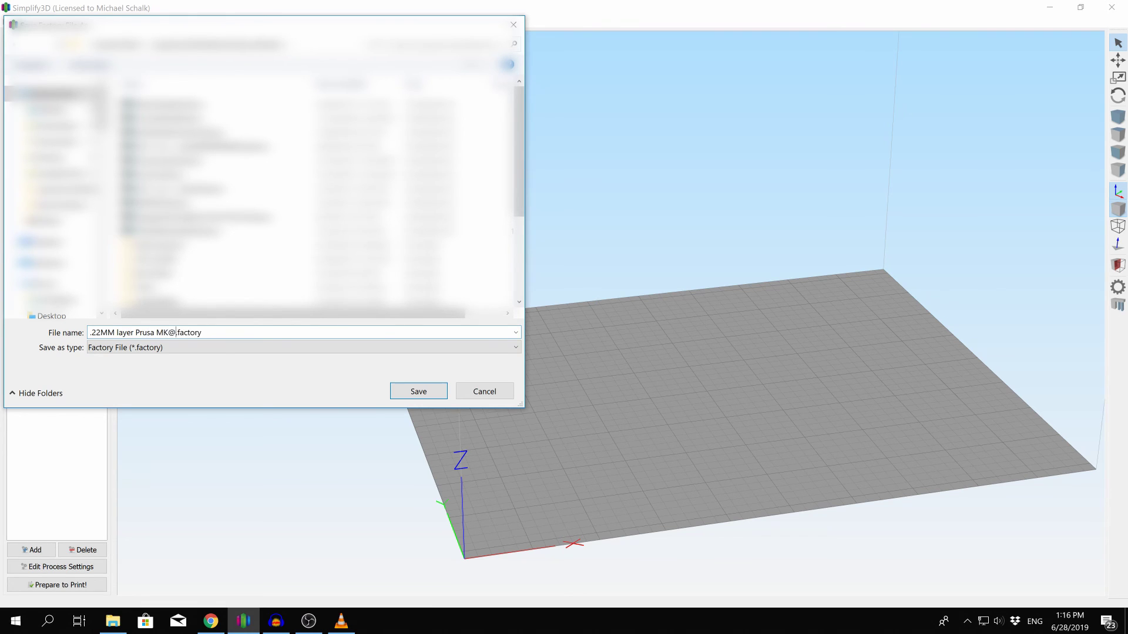
pyautogui.press('BackSpace')
pyautogui.write('2')
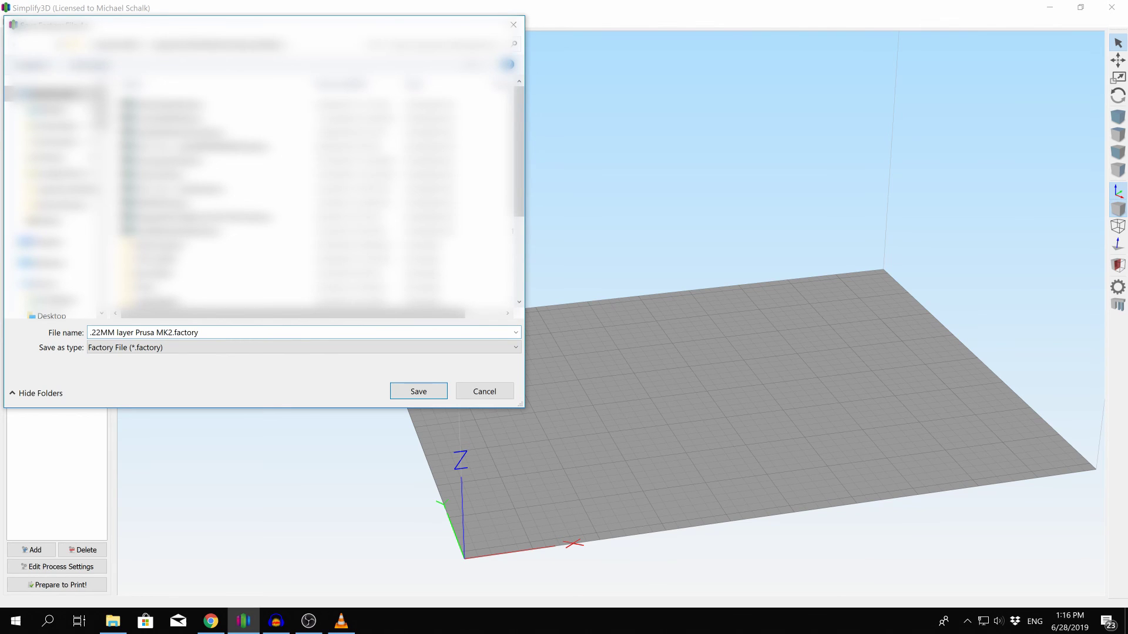